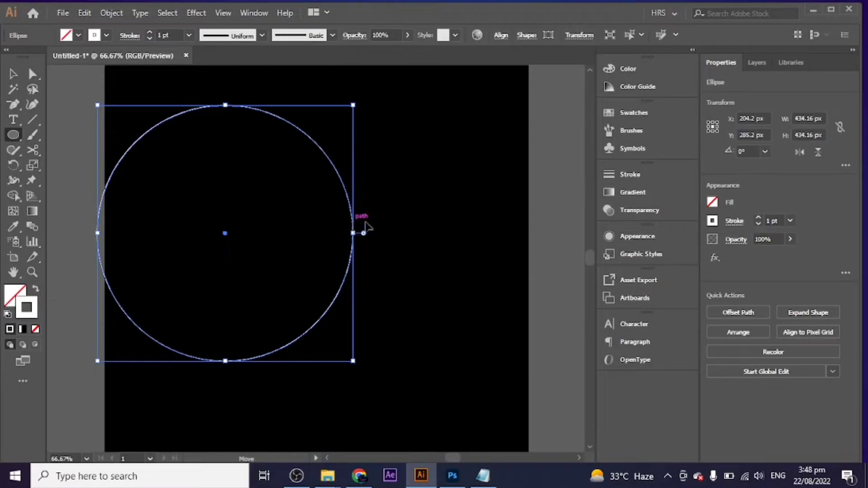
- Move the circle toward the middle of the artboard and set its stroke weight to 12 pt
drag(357, 230, 420, 244)
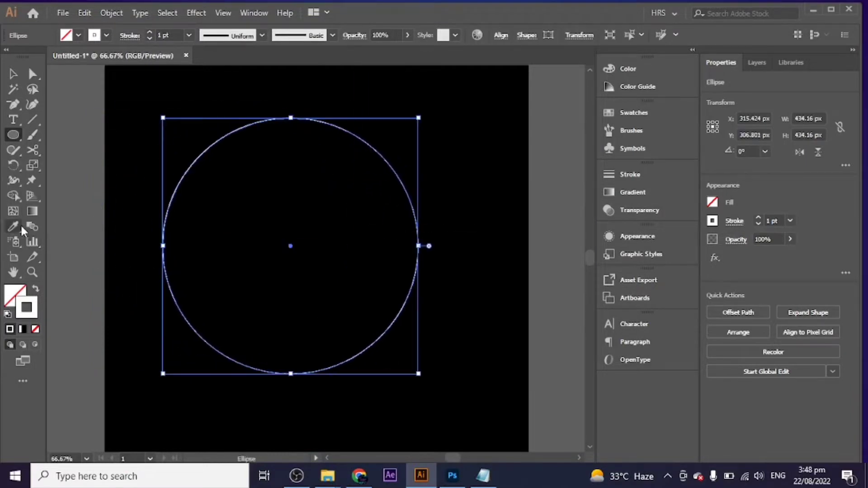
click(188, 35)
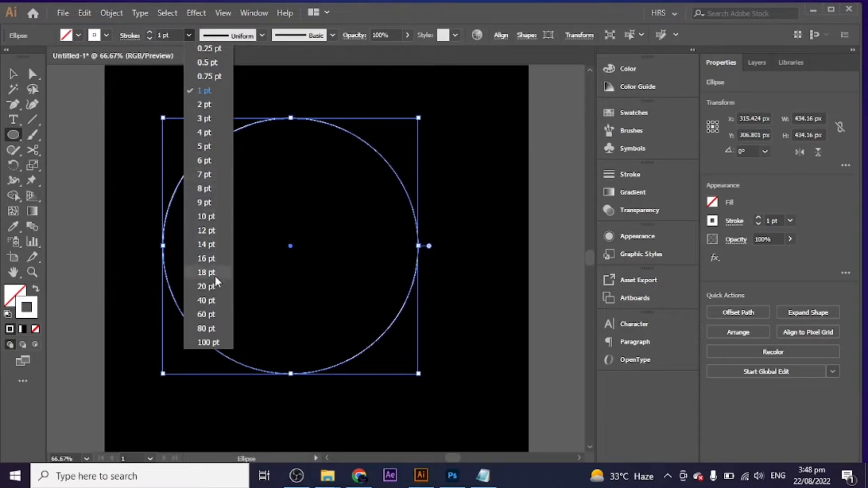
click(215, 285)
click(189, 36)
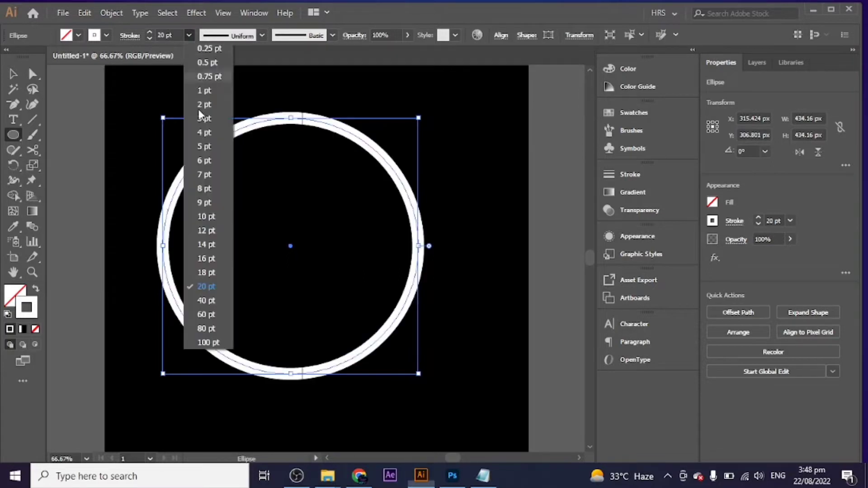
click(206, 236)
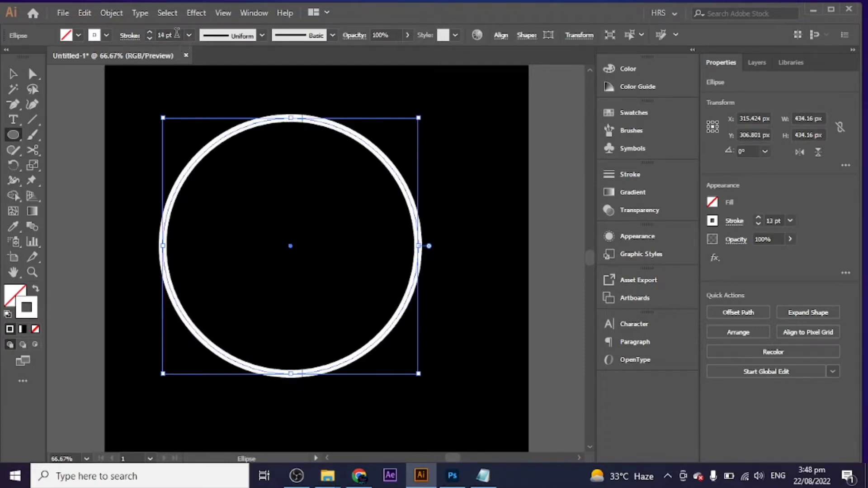
scroll(178, 33, down, 1)
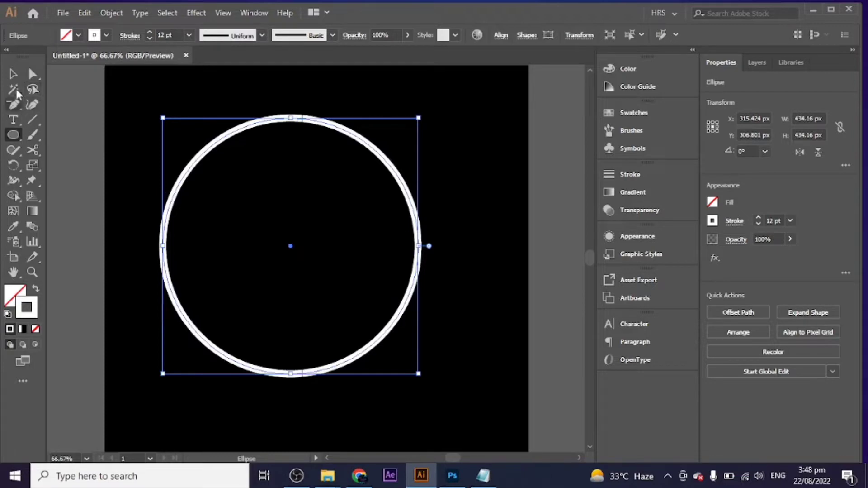
- Cut the circle's path open at its rightmost anchor point with the Scissors tool
click(31, 149)
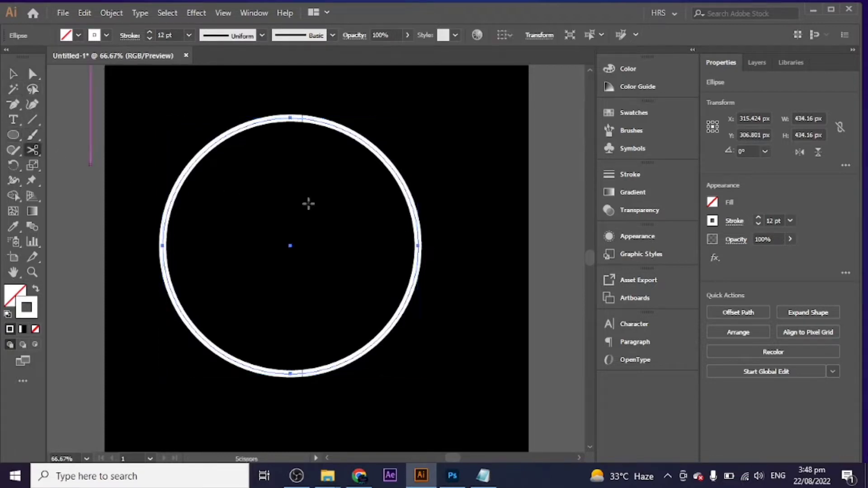
click(419, 246)
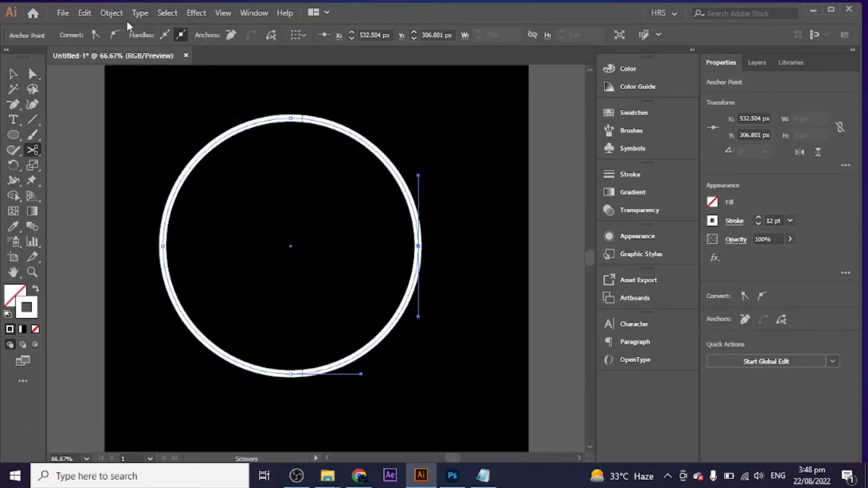
click(111, 13)
click(98, 88)
click(167, 90)
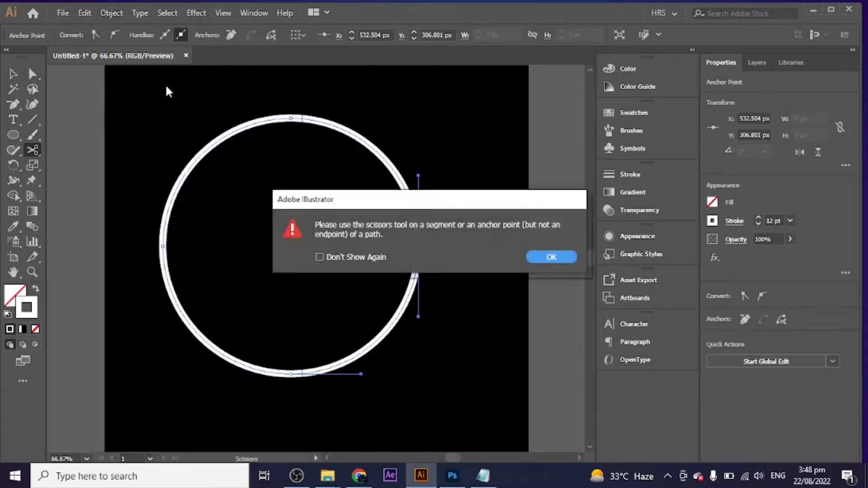
click(551, 257)
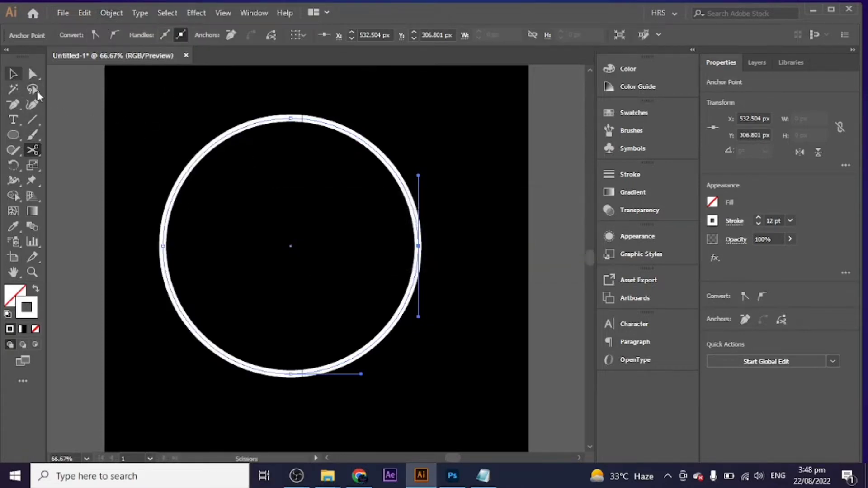
- Select the whole cut circle, give its stroke the triangular tapered width profile, and flip the profile along the path
click(13, 74)
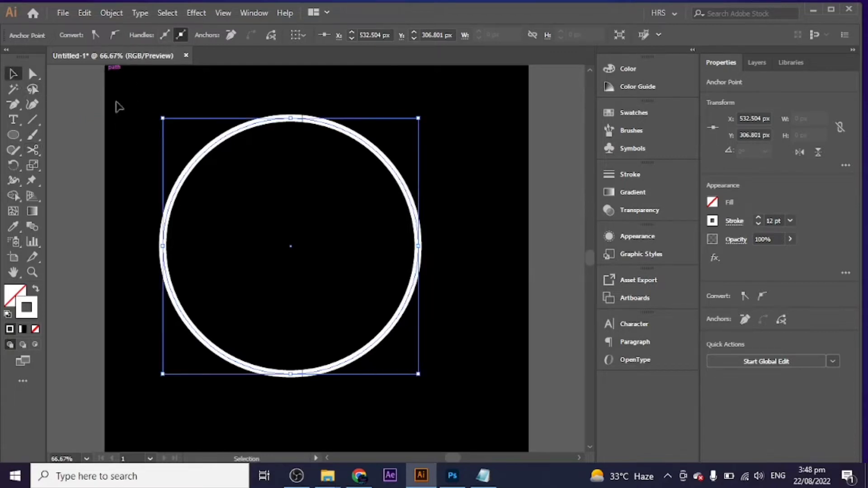
drag(148, 144, 240, 206)
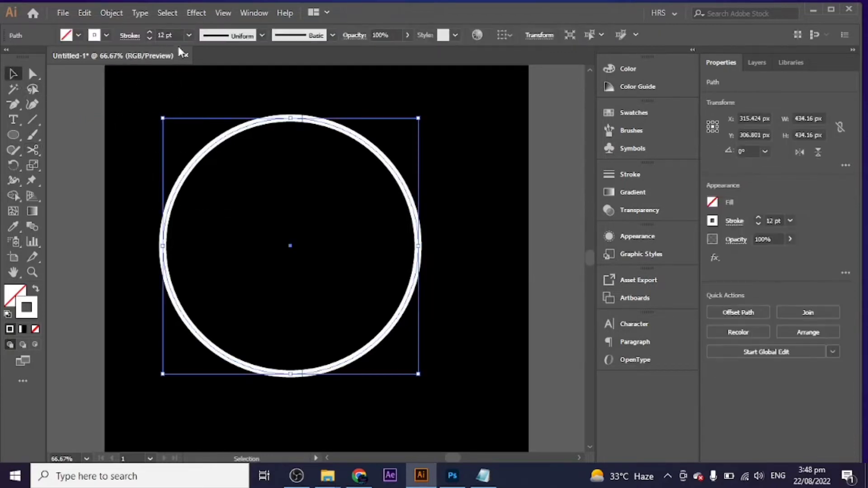
click(130, 35)
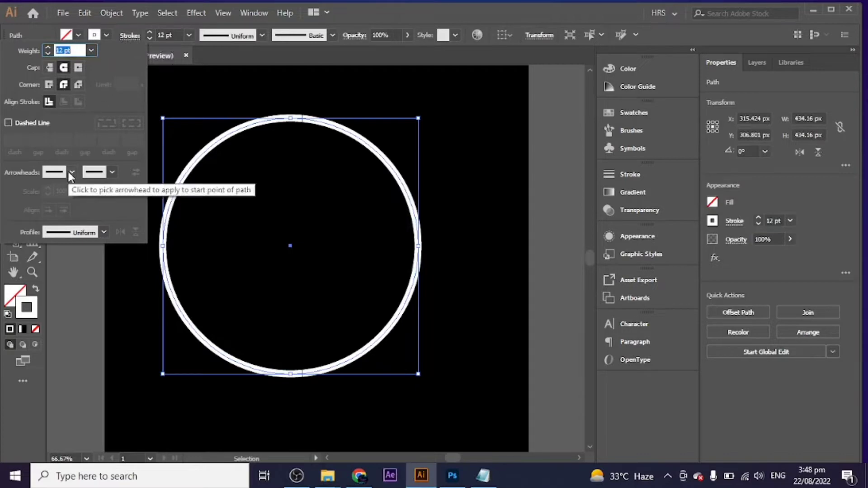
click(104, 232)
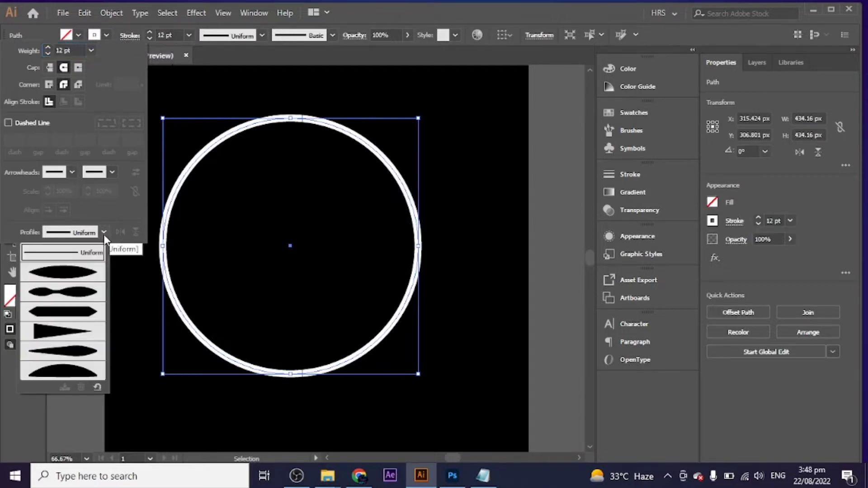
click(68, 332)
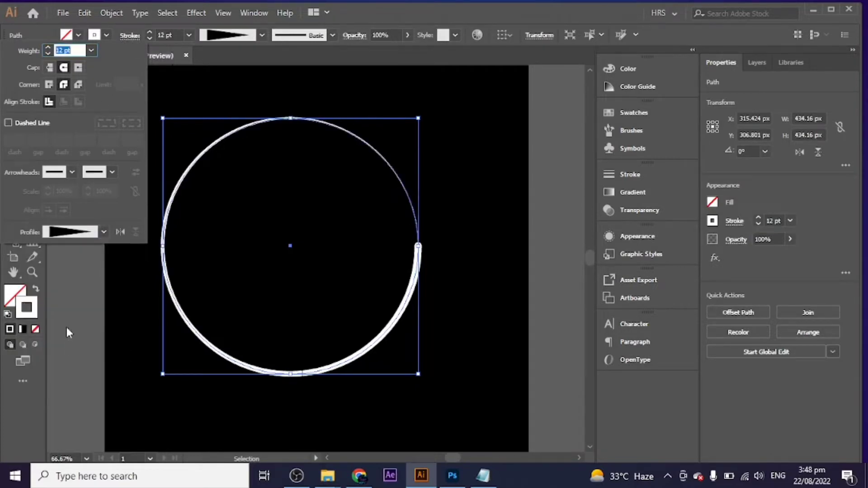
click(120, 231)
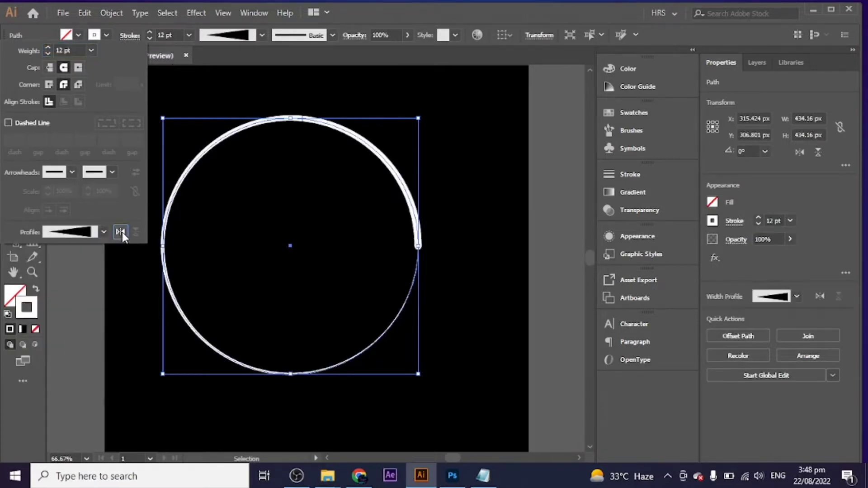
- Make the tapered stroke a dashed line with miter join corners and a 15 pt gap
click(9, 122)
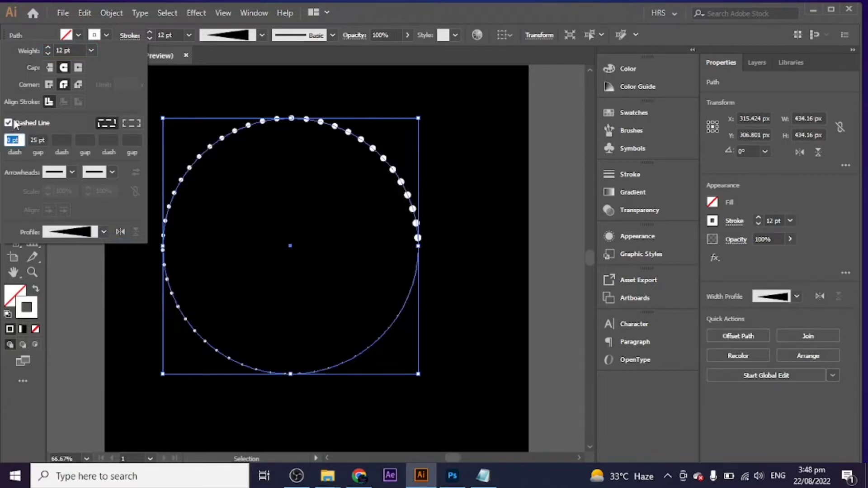
click(49, 85)
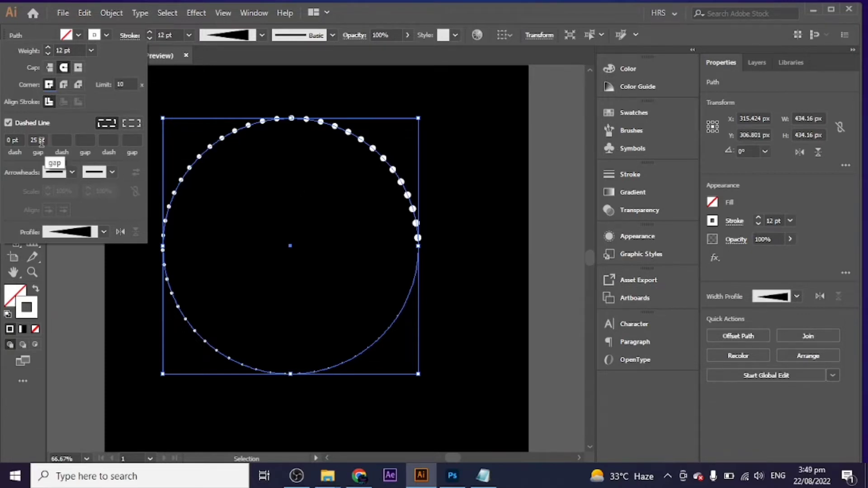
scroll(41, 142, down, 6)
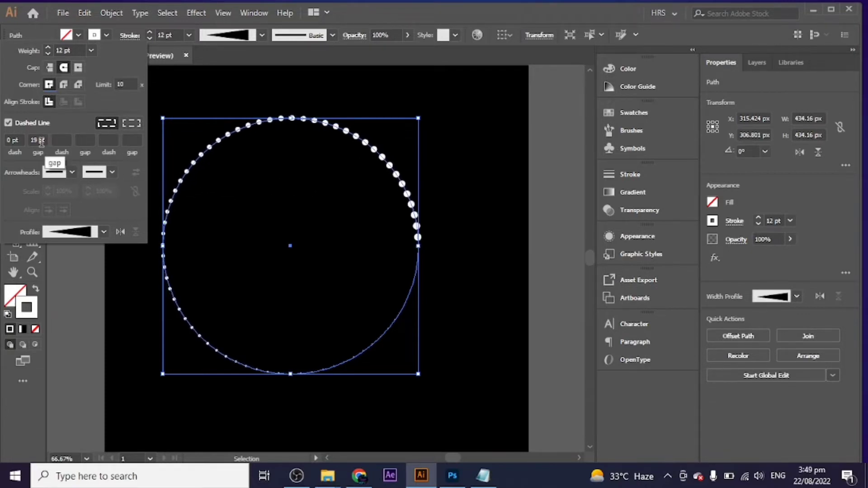
scroll(41, 143, down, 9)
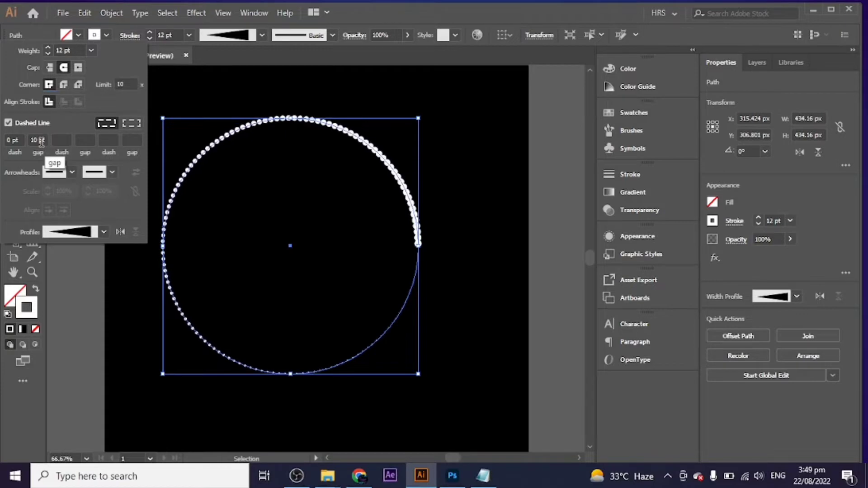
scroll(41, 142, up, 5)
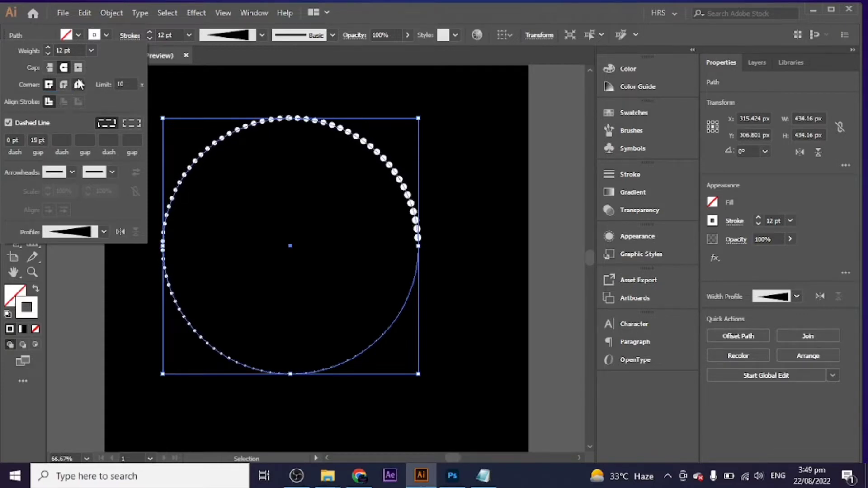
- Adjust the dotted stroke to a weight of 27 pt and a gap of 28 pt
scroll(75, 48, up, 4)
scroll(74, 47, up, 5)
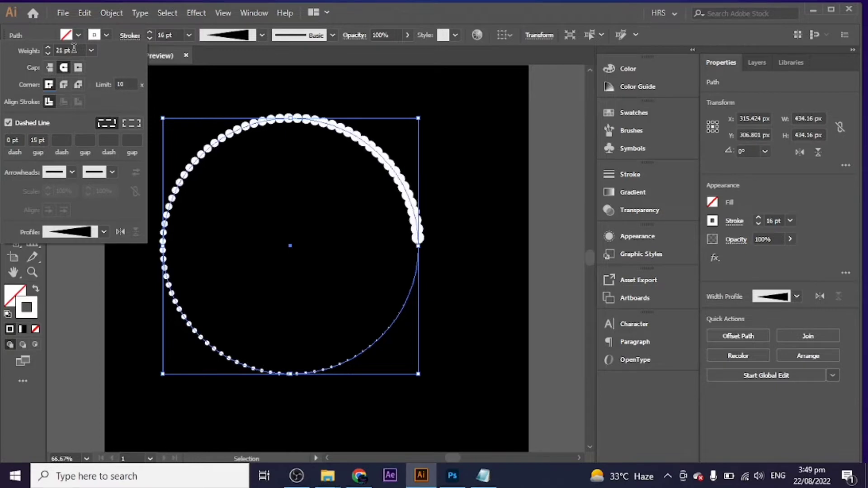
scroll(75, 48, up, 4)
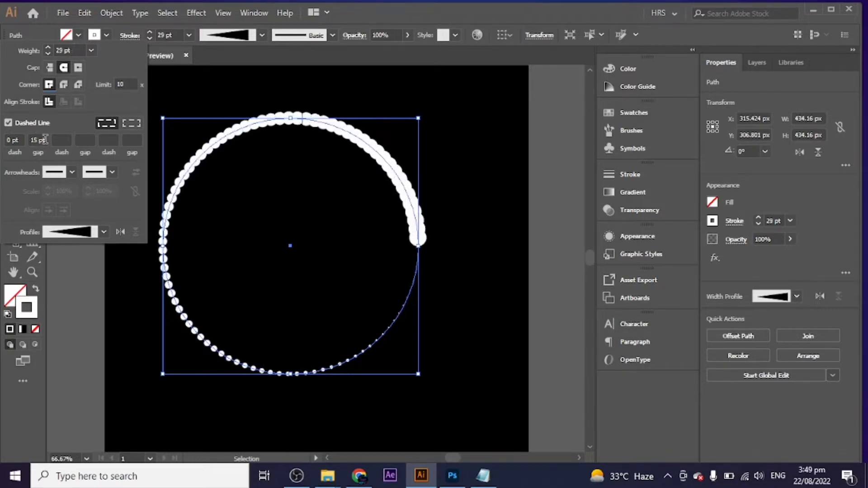
scroll(45, 139, down, 4)
scroll(45, 139, up, 13)
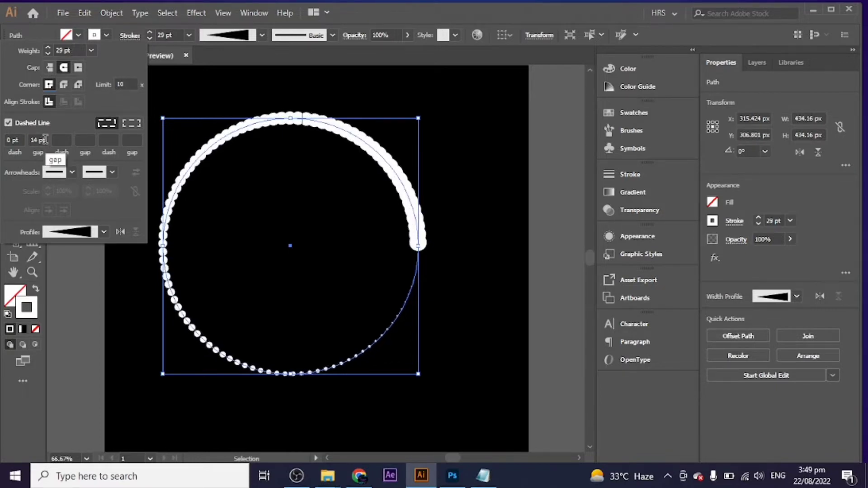
scroll(45, 138, up, 6)
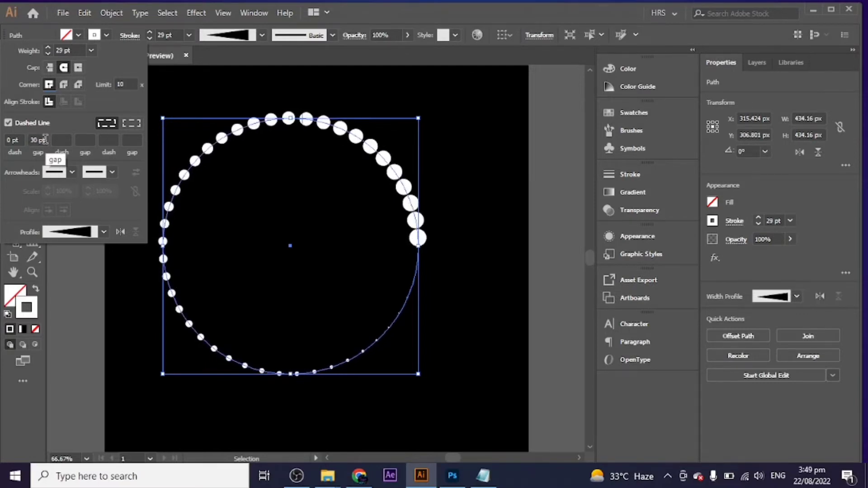
scroll(45, 139, down, 1)
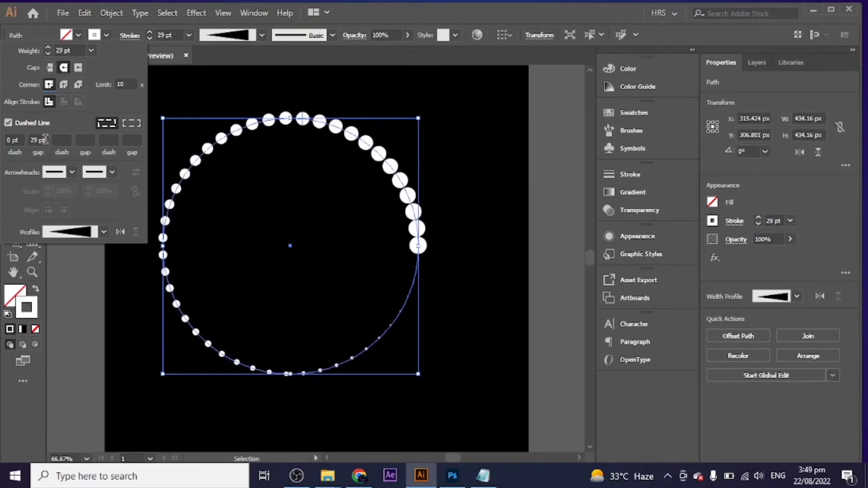
scroll(46, 139, up, 1)
scroll(75, 52, down, 2)
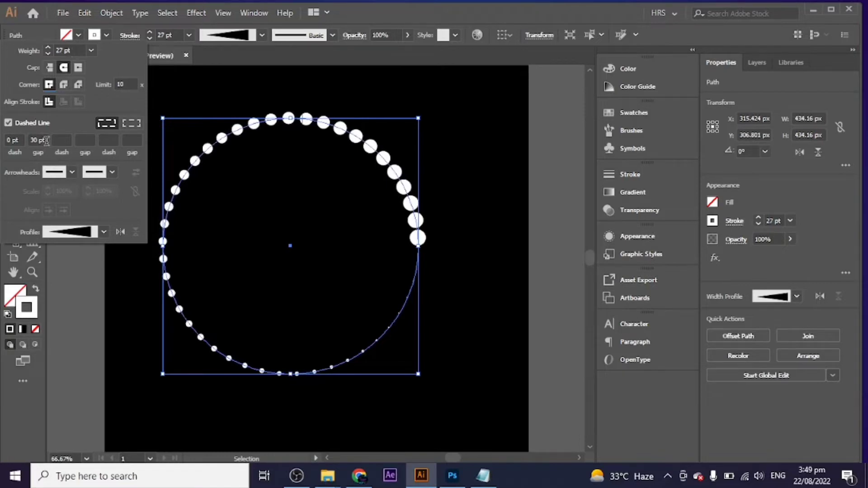
scroll(44, 140, down, 1)
scroll(43, 140, down, 1)
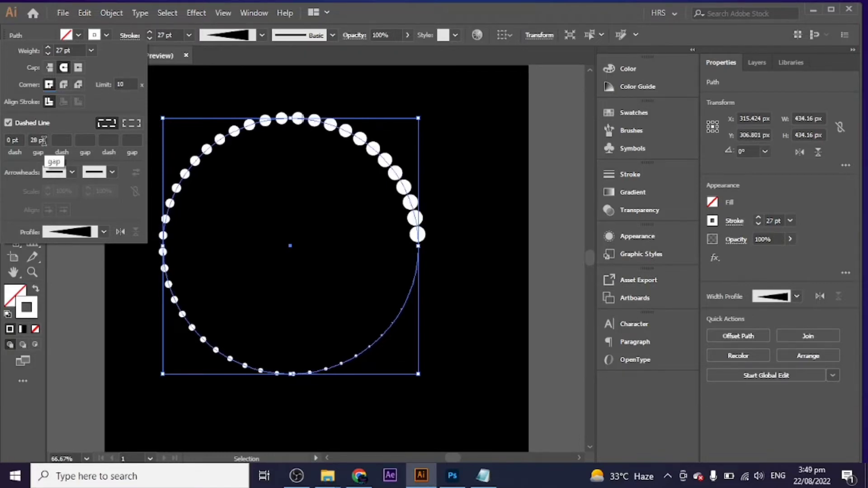
scroll(44, 140, up, 3)
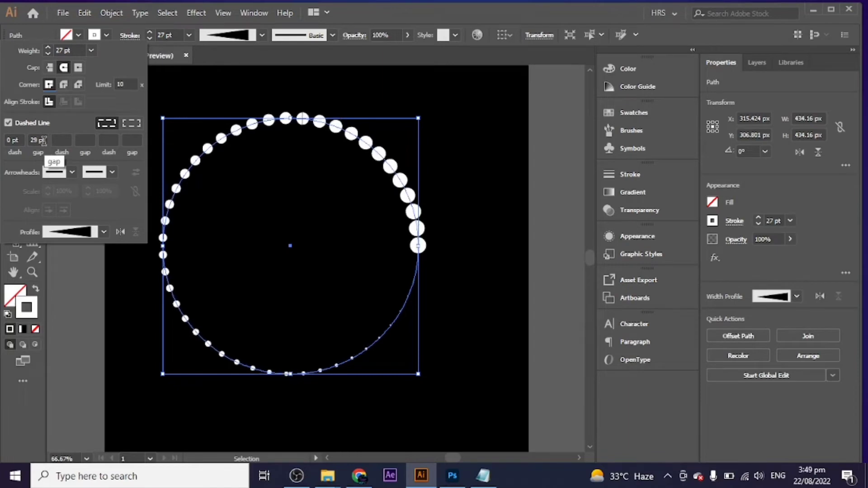
scroll(44, 140, down, 1)
scroll(43, 140, down, 2)
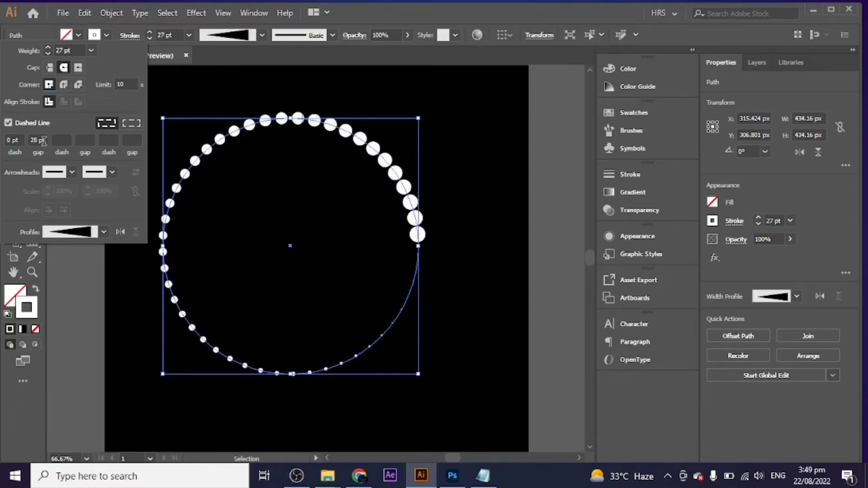
click(446, 220)
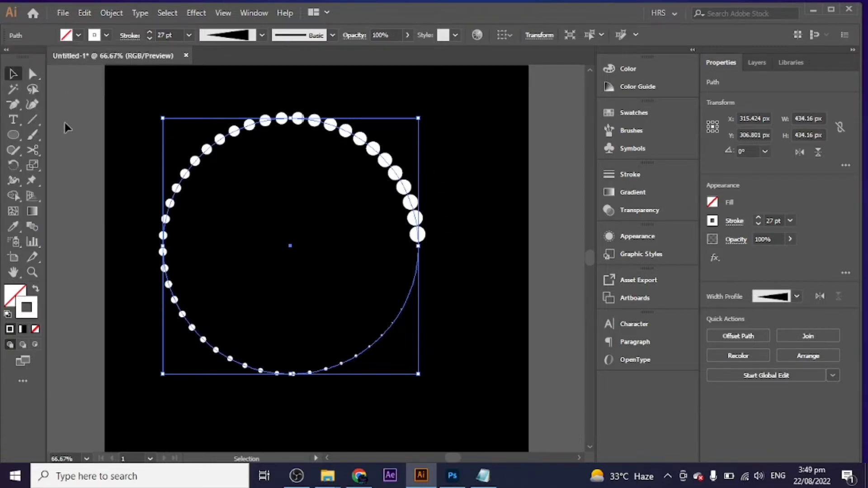
- Start a Distort & Transform Transform effect on the dotted circle with preview on and 7 copies
click(263, 131)
click(373, 146)
click(163, 13)
click(199, 13)
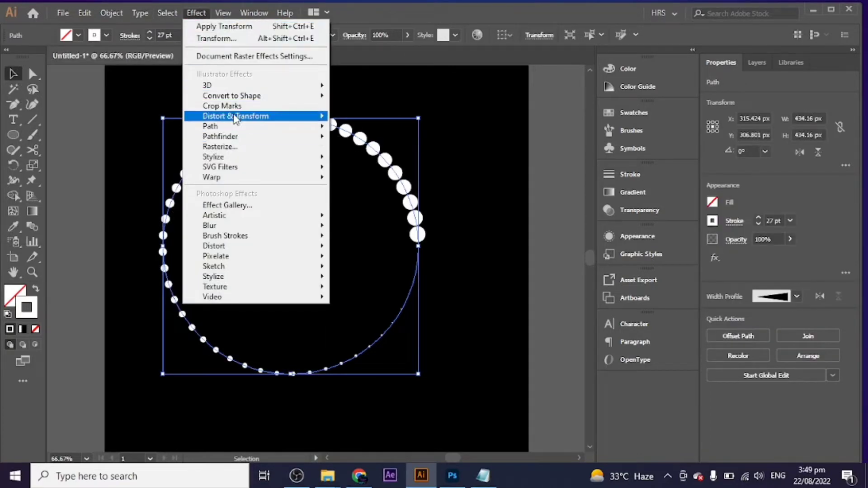
mouse_move(235, 118)
click(364, 160)
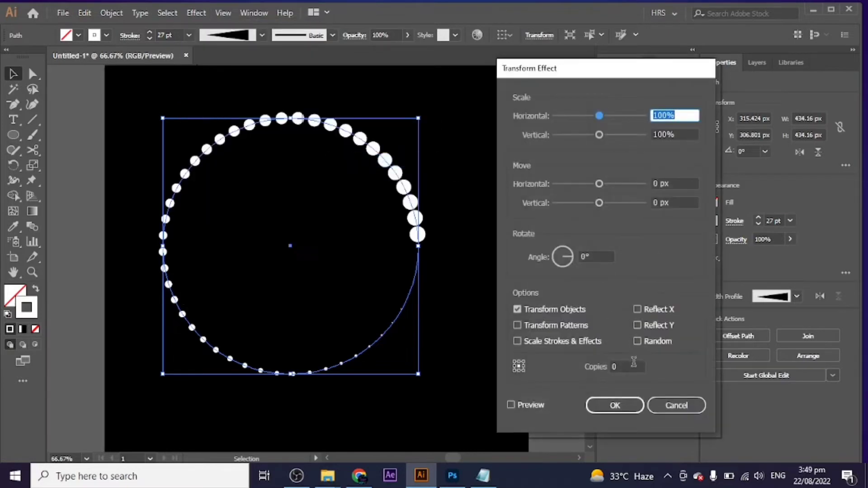
click(538, 405)
- Try a 3 px horizontal move for the copies and reset it to 0 px
scroll(683, 184, up, 3)
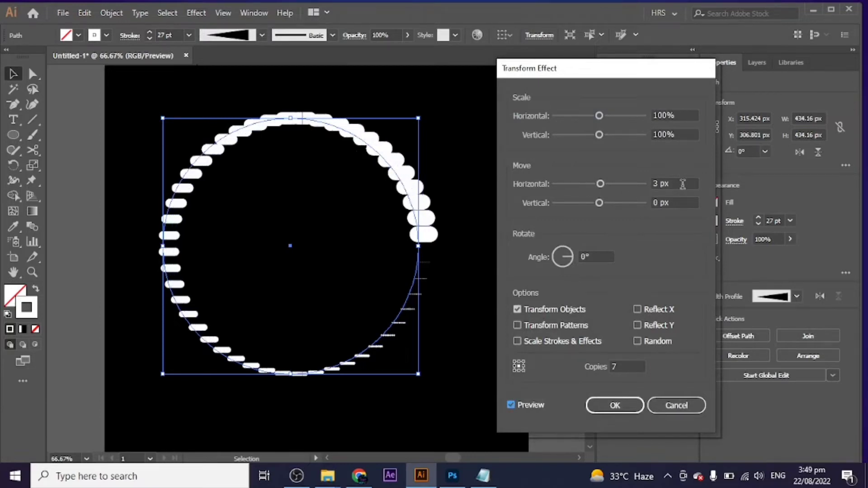
scroll(683, 183, down, 4)
scroll(683, 184, up, 1)
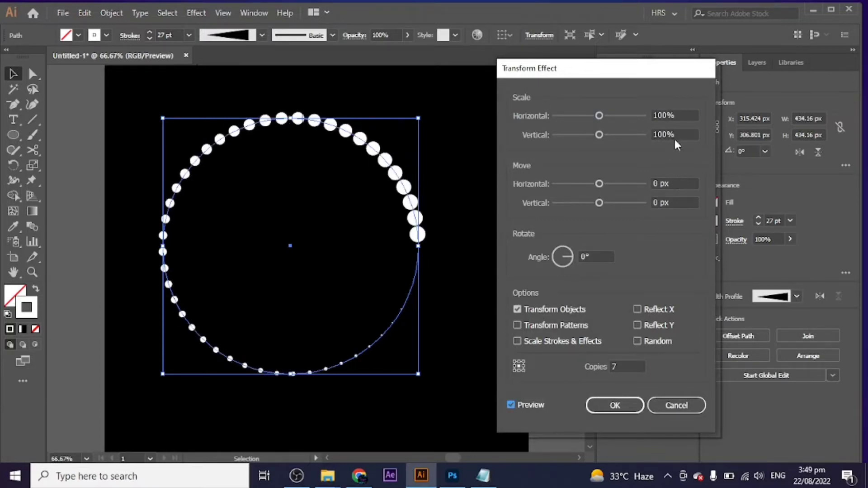
- Scale the Transform effect's copies down to 90% vertically and 90% horizontally
scroll(678, 201, up, 1)
scroll(680, 200, down, 1)
scroll(683, 134, down, 3)
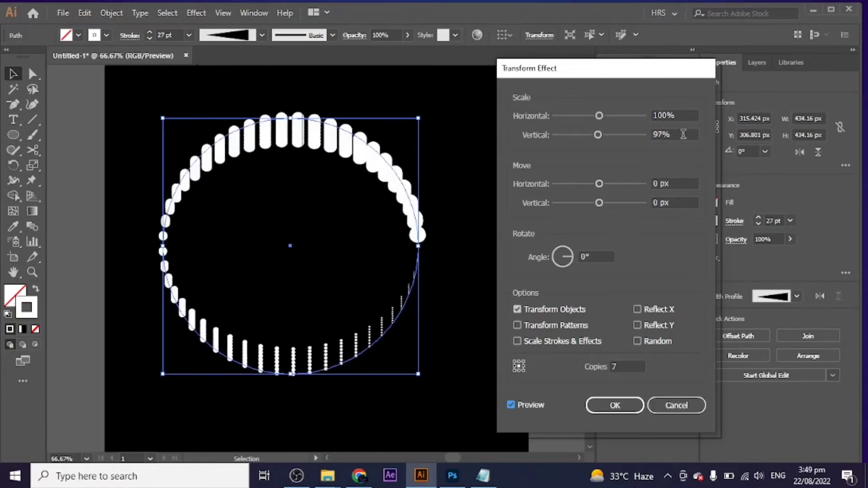
scroll(683, 134, down, 4)
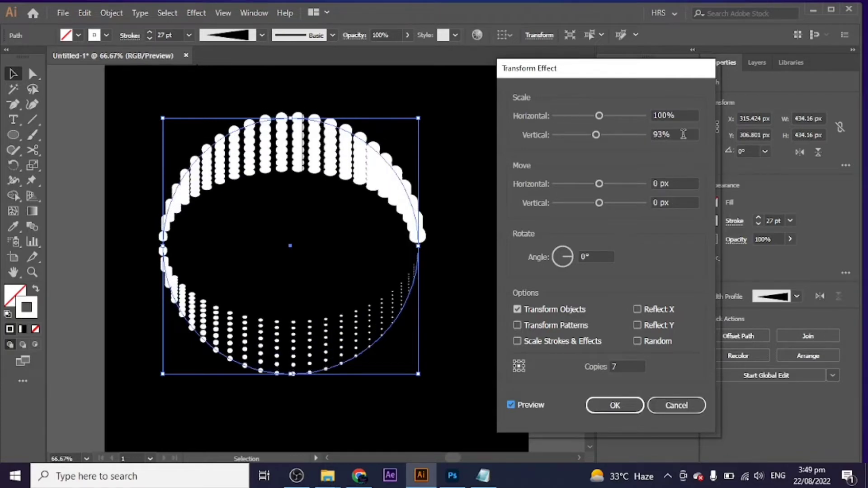
scroll(684, 134, down, 1)
scroll(683, 134, down, 2)
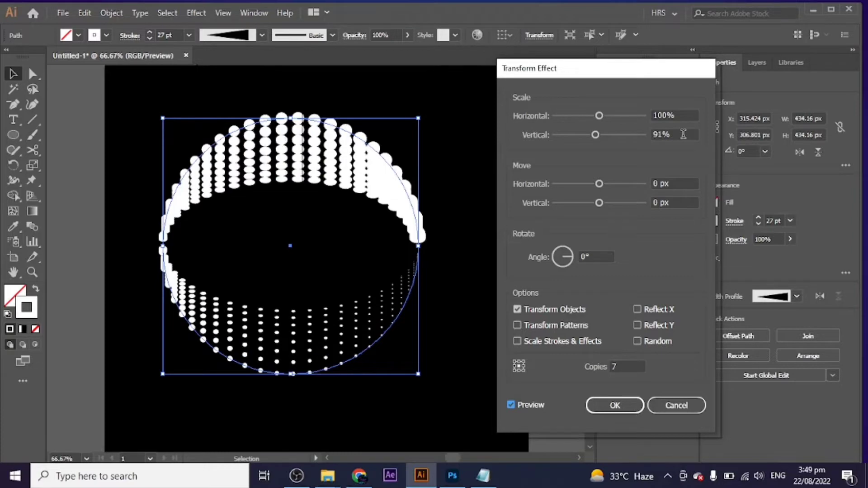
scroll(684, 116, down, 9)
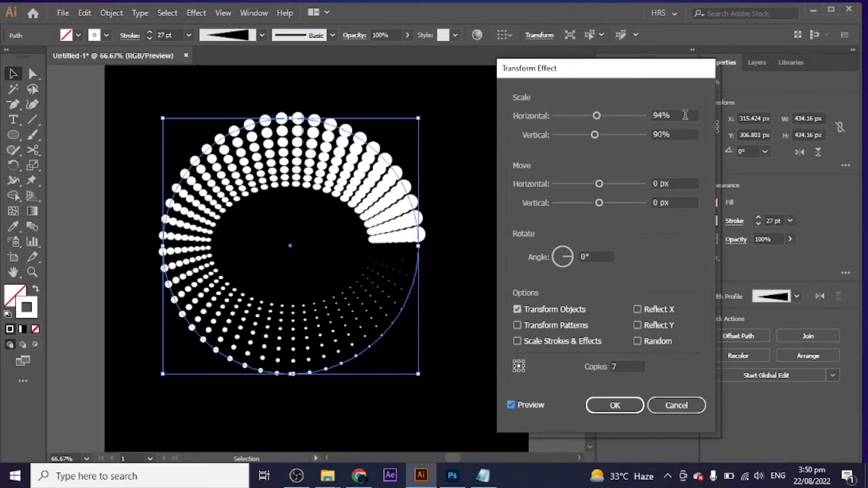
scroll(685, 115, down, 1)
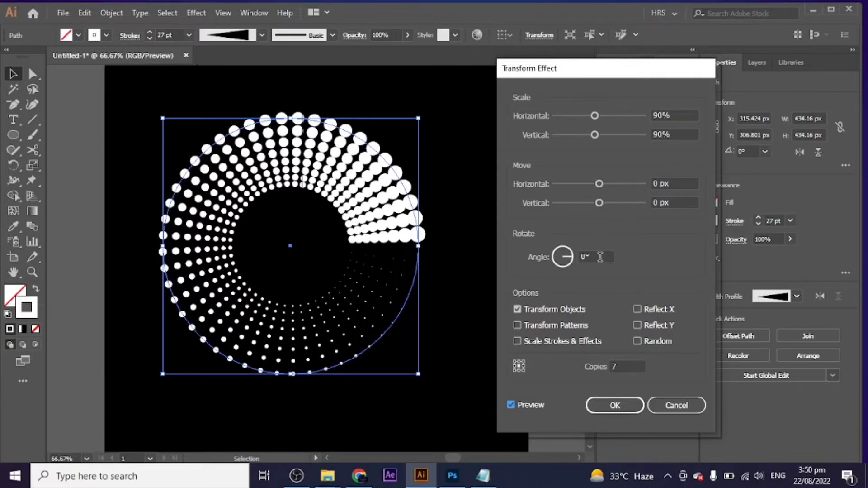
- Set the rotation angle of the copies to -17° and keep their horizontal move at 0 px
scroll(601, 257, down, 5)
scroll(600, 257, down, 3)
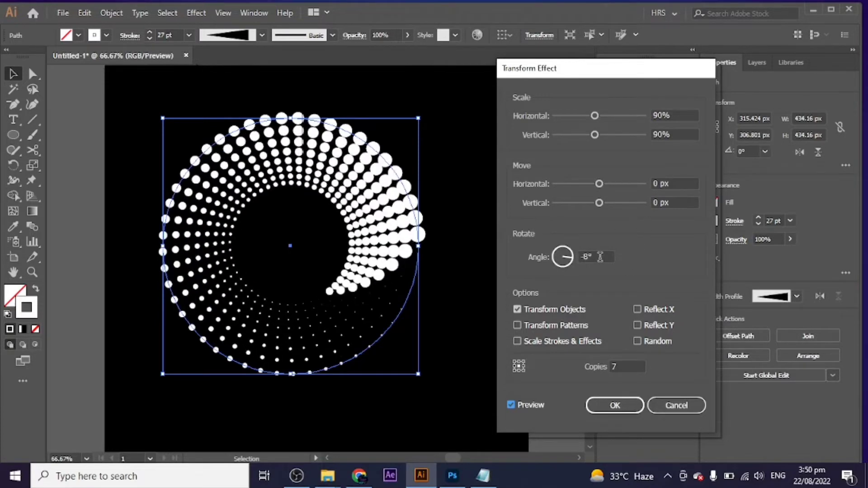
scroll(600, 256, down, 4)
scroll(601, 257, down, 9)
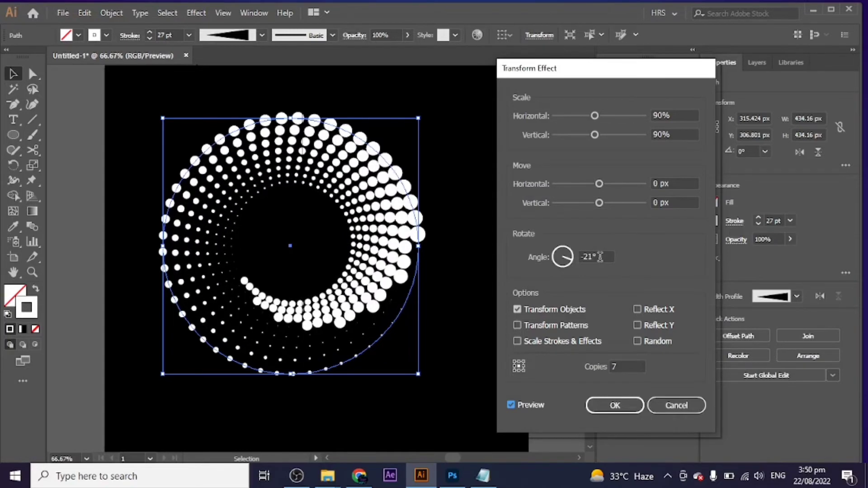
scroll(600, 257, up, 5)
scroll(601, 257, down, 1)
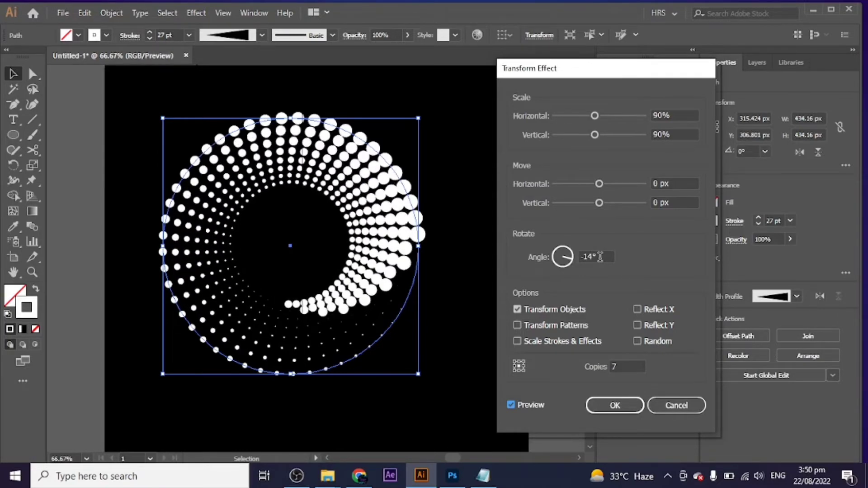
scroll(683, 188, down, 1)
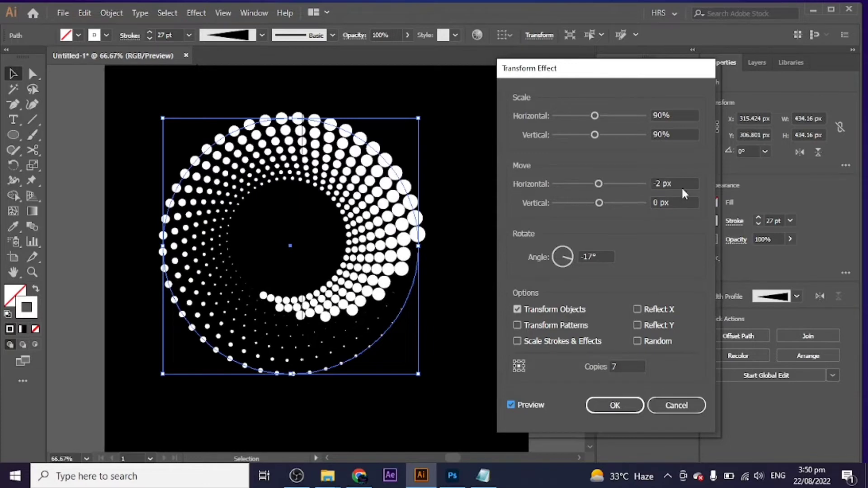
scroll(682, 186, up, 1)
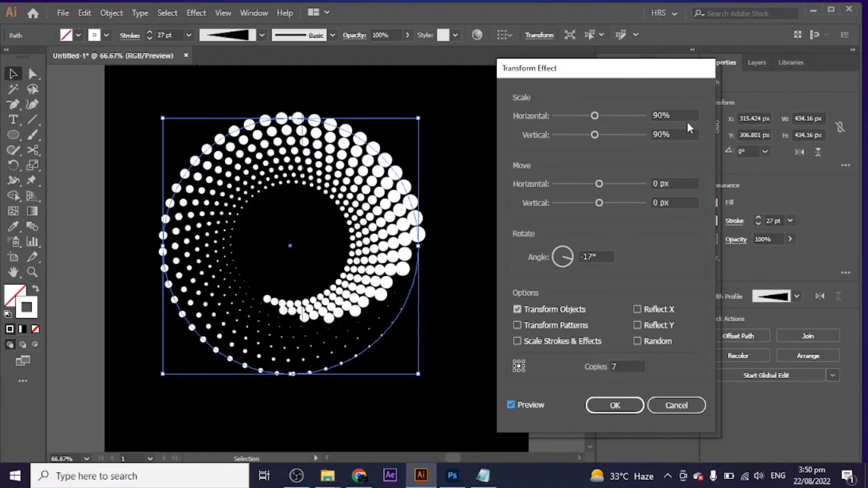
- Reduce the horizontal and vertical scale of the copies to 80% each
scroll(682, 115, down, 9)
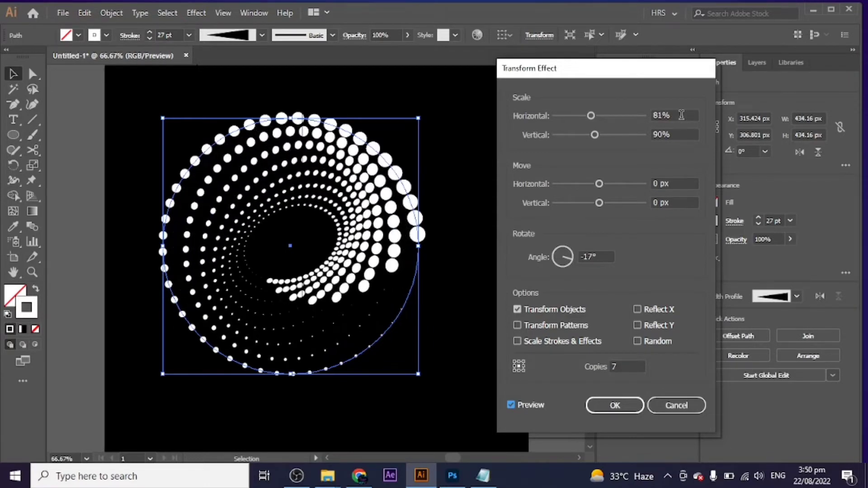
scroll(682, 115, down, 1)
scroll(677, 130, down, 11)
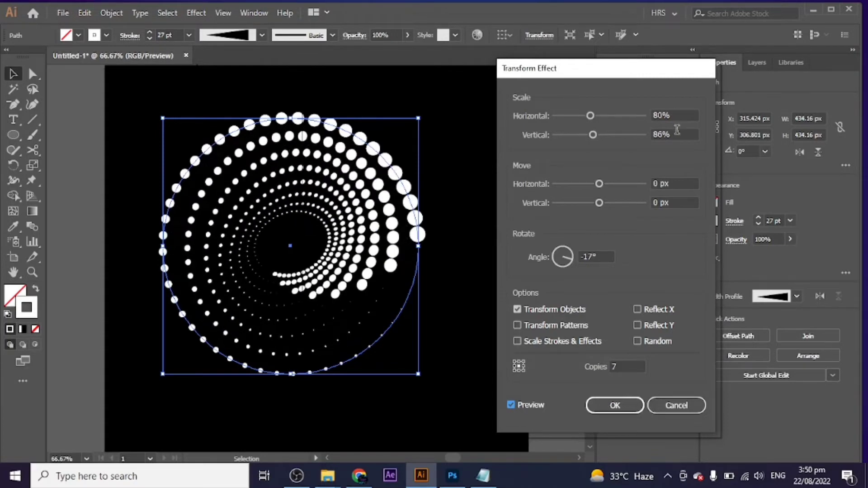
scroll(677, 130, up, 1)
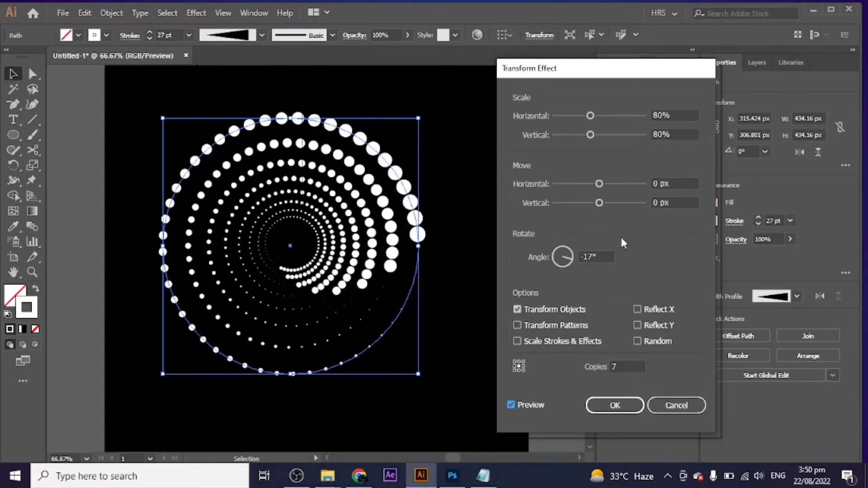
- Change the rotation angle of the copies to -39° and raise the number of copies to 12
scroll(605, 256, down, 8)
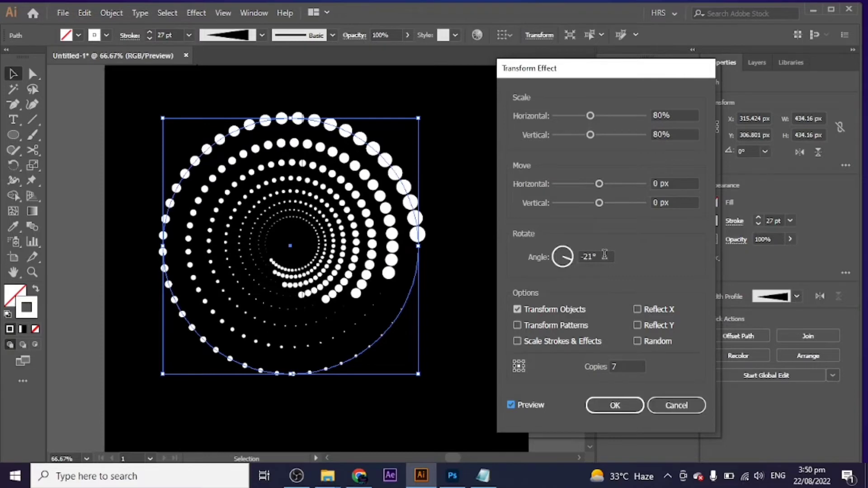
scroll(605, 256, down, 8)
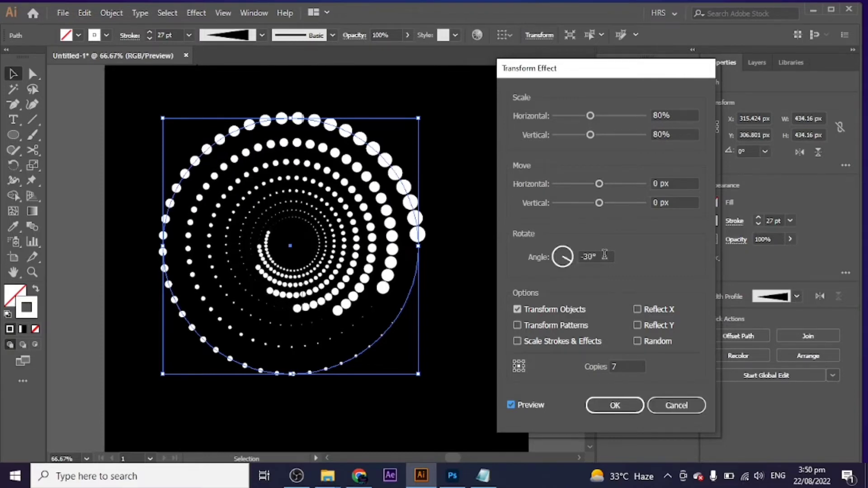
scroll(605, 255, down, 6)
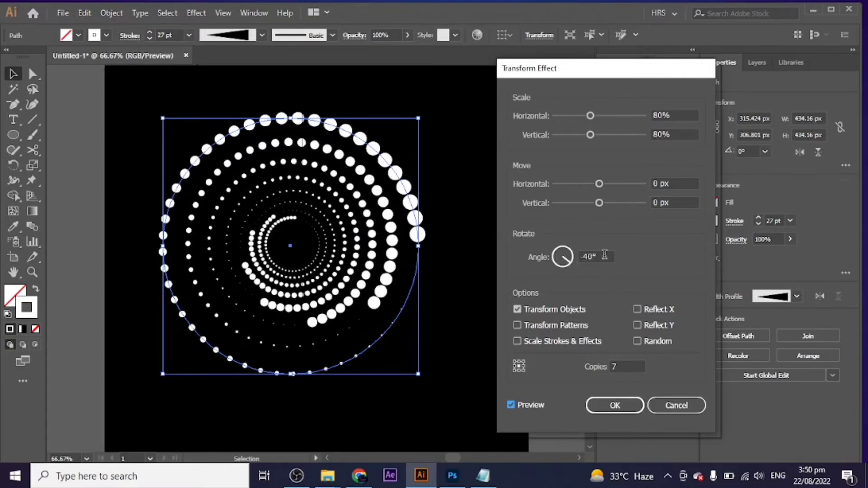
scroll(624, 365, up, 4)
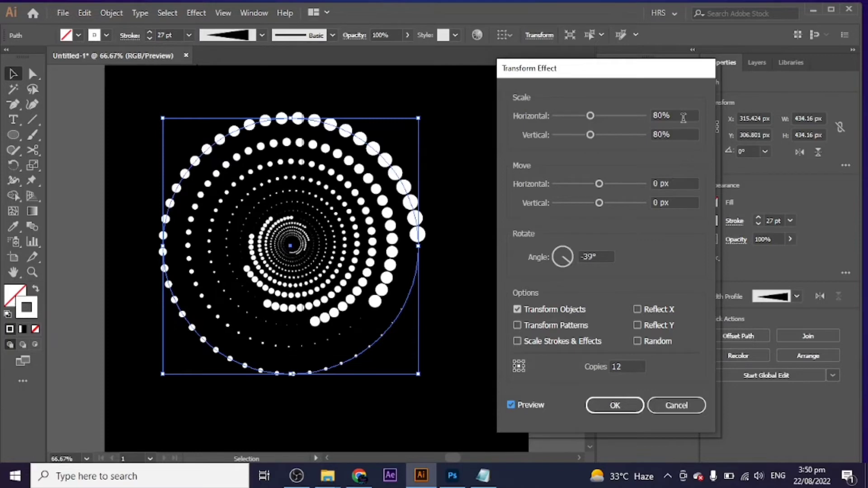
- Bring the horizontal and vertical scale of the copies back up to 90% each
scroll(681, 116, down, 1)
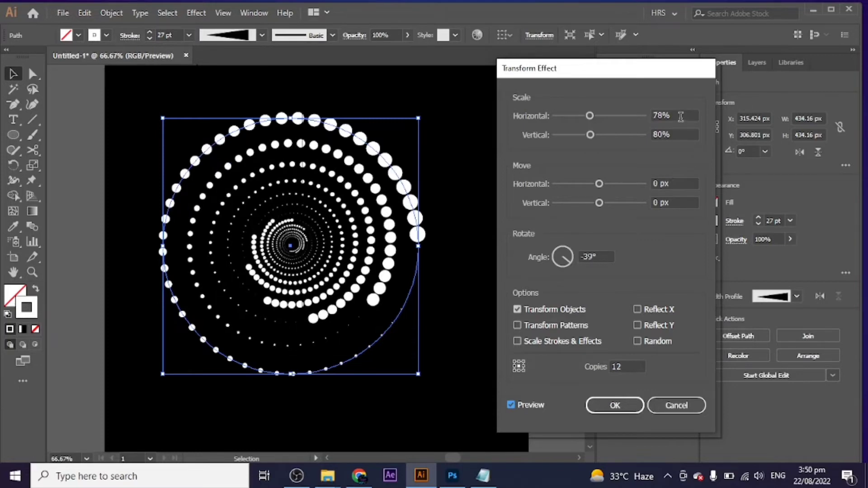
scroll(680, 116, up, 5)
scroll(681, 117, up, 3)
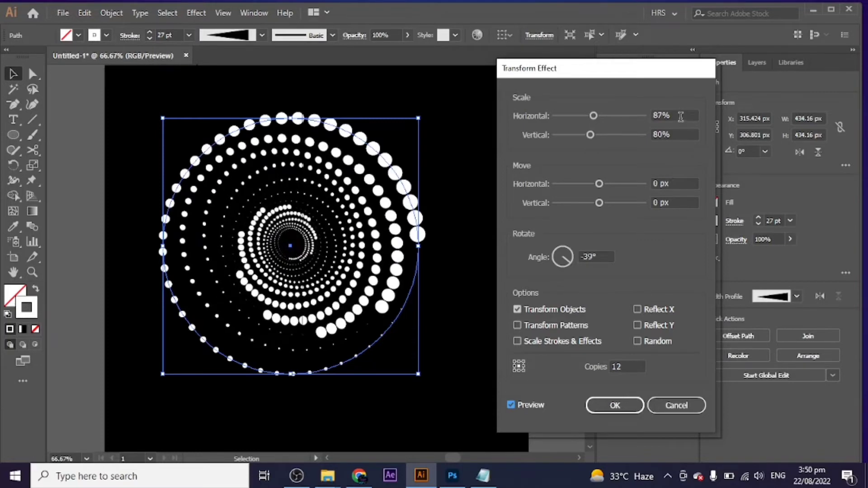
scroll(680, 116, up, 1)
scroll(680, 116, up, 1)
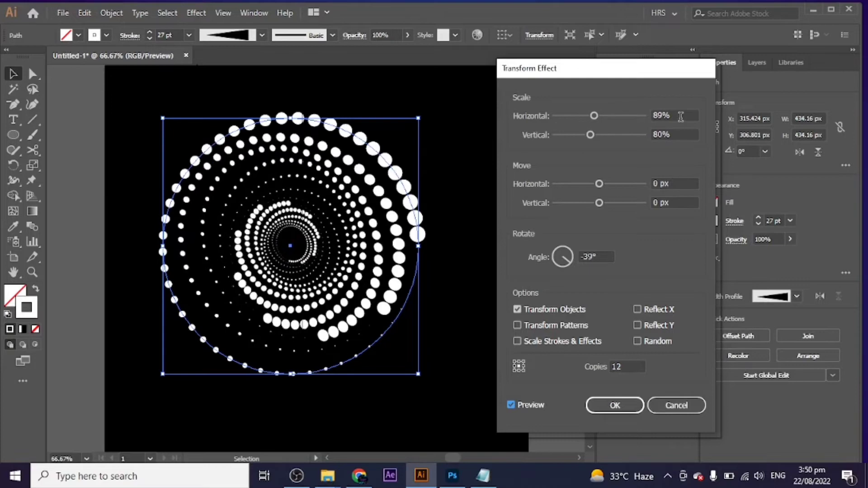
scroll(681, 116, up, 1)
scroll(681, 135, up, 10)
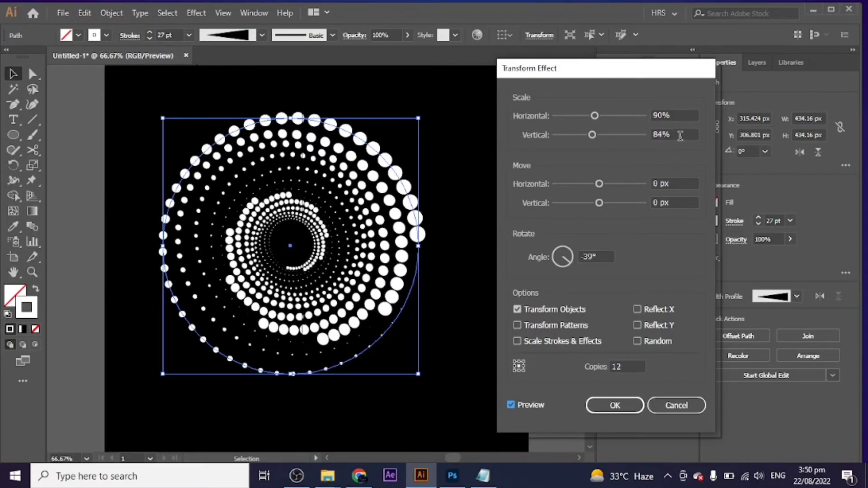
scroll(681, 135, up, 2)
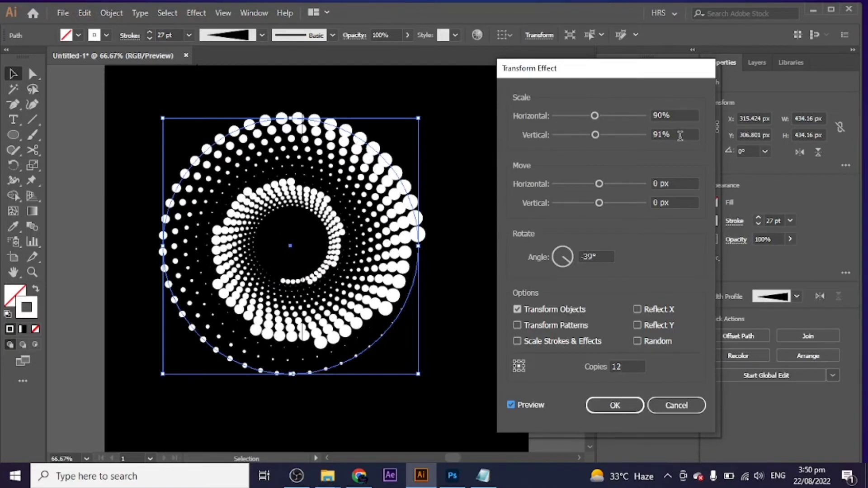
scroll(680, 135, down, 2)
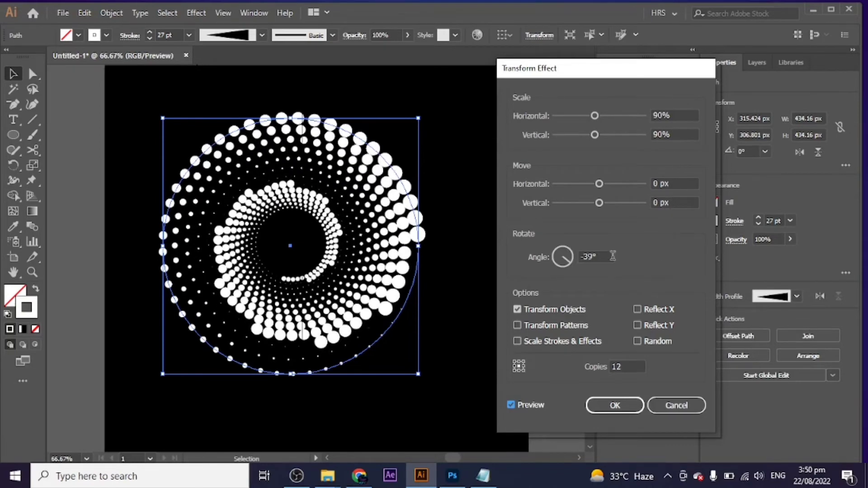
- Increase the number of copies in the Transform effect to 26
scroll(629, 364, up, 7)
scroll(629, 365, up, 6)
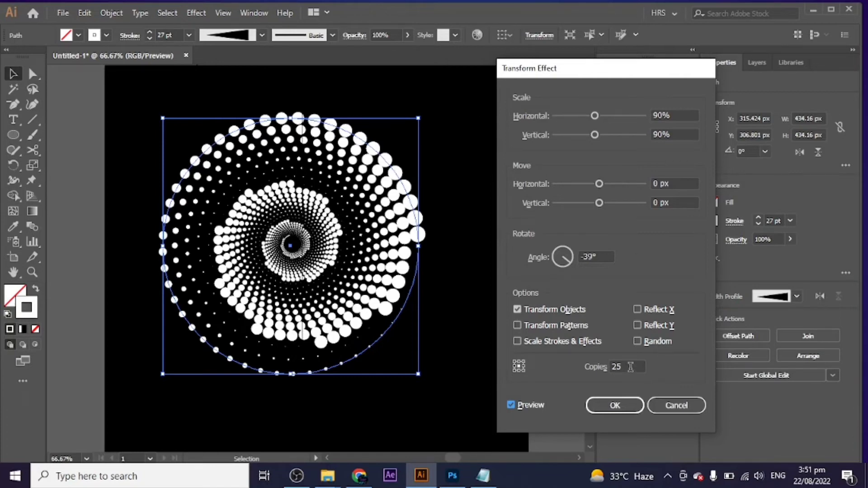
scroll(631, 366, up, 1)
- Set the rotation angle of the copies to -28° and apply the Transform effect
scroll(606, 257, down, 3)
scroll(606, 257, up, 9)
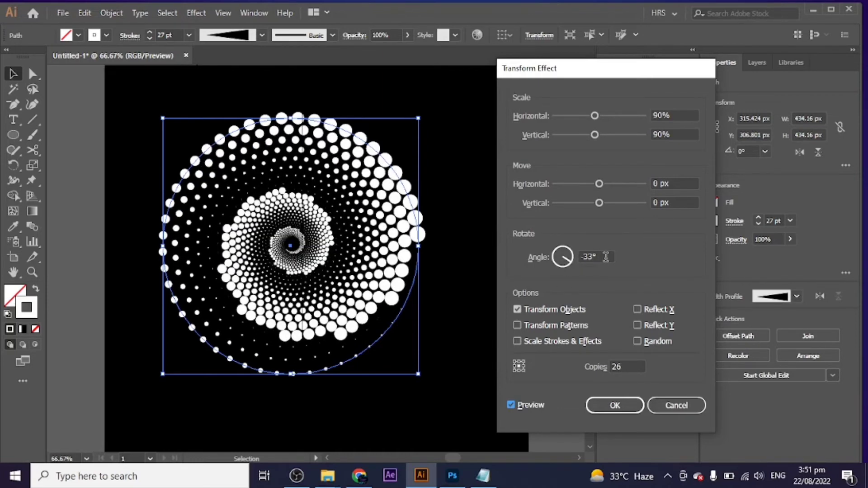
scroll(606, 256, up, 4)
scroll(607, 257, up, 6)
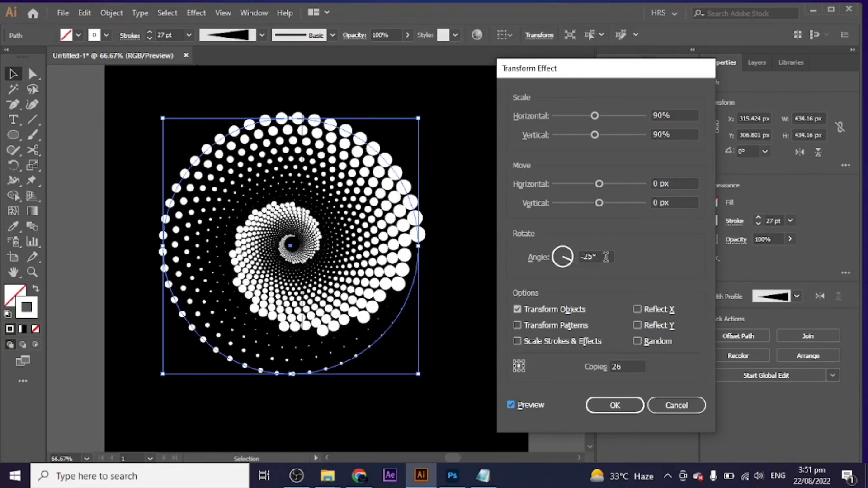
scroll(606, 256, down, 5)
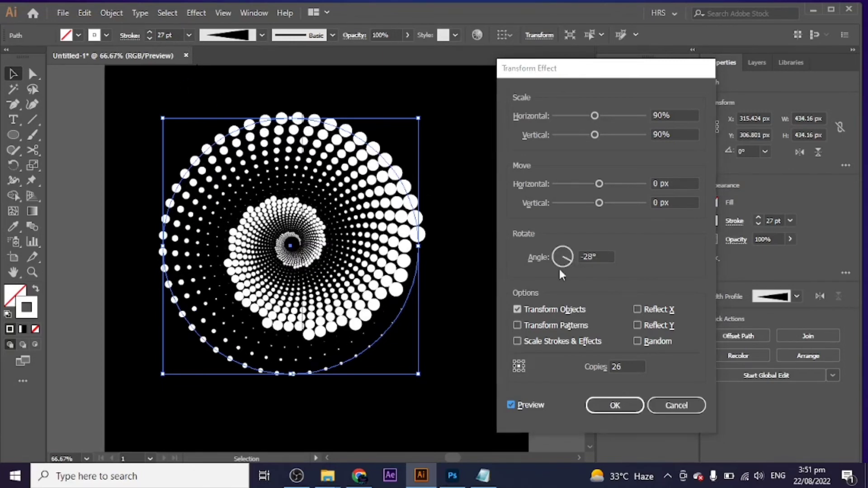
click(614, 404)
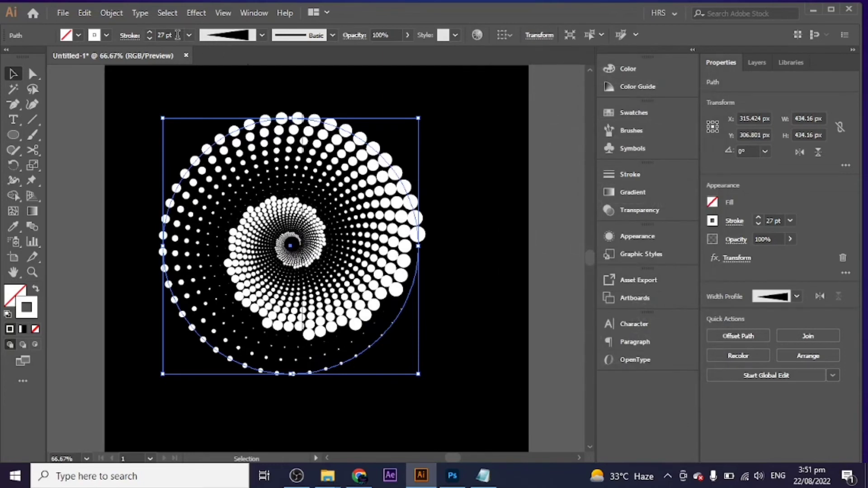
- Reduce the stroke weight of the dotted spiral to 19 pt and deselect it
scroll(178, 35, down, 4)
scroll(178, 35, down, 3)
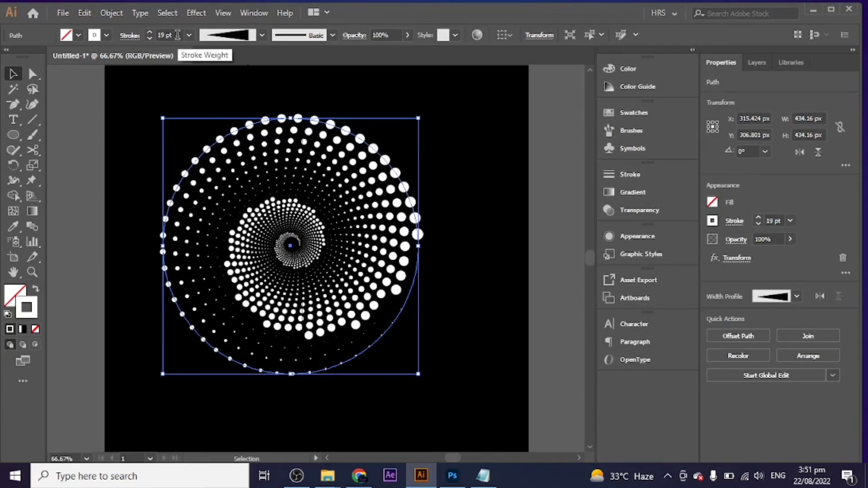
click(495, 163)
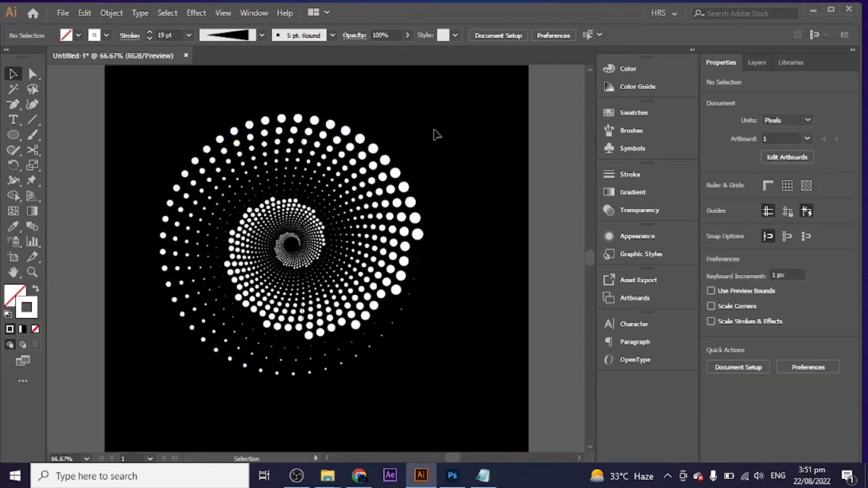
- Move the dotted spiral to the horizontal center of the artboard and enlarge it proportionally from its center to nearly fill the artboard
drag(545, 175, 370, 290)
drag(396, 248, 422, 252)
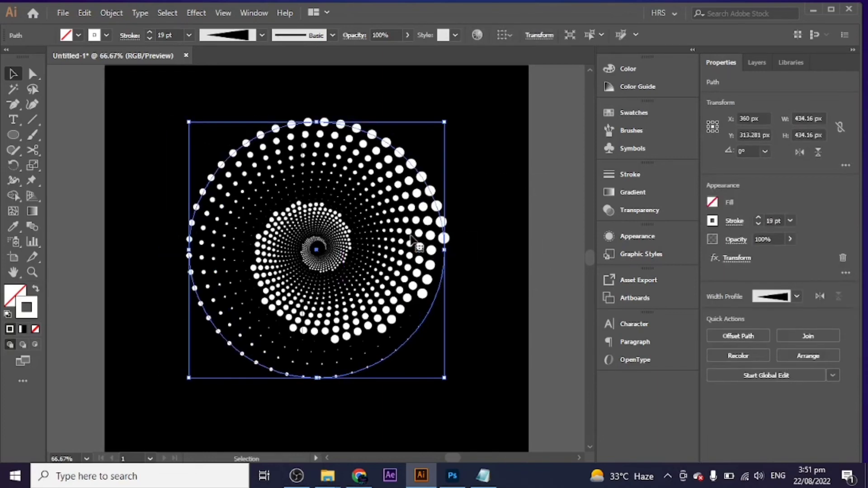
drag(444, 377, 497, 419)
click(549, 283)
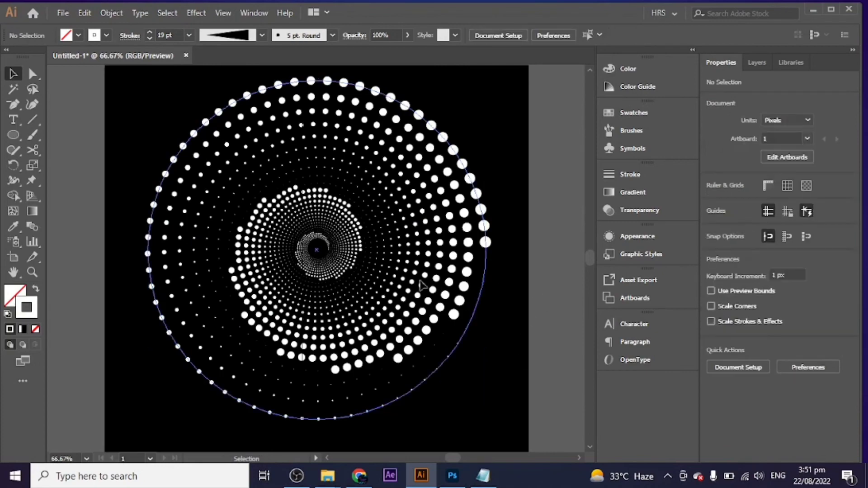
- Examine the finished halftone spiral in full-screen mode at 100% zoom and with the whole artboard fitted to the view
scroll(405, 280, up, 3)
scroll(407, 285, down, 1)
drag(319, 247, 351, 272)
scroll(352, 271, down, 1)
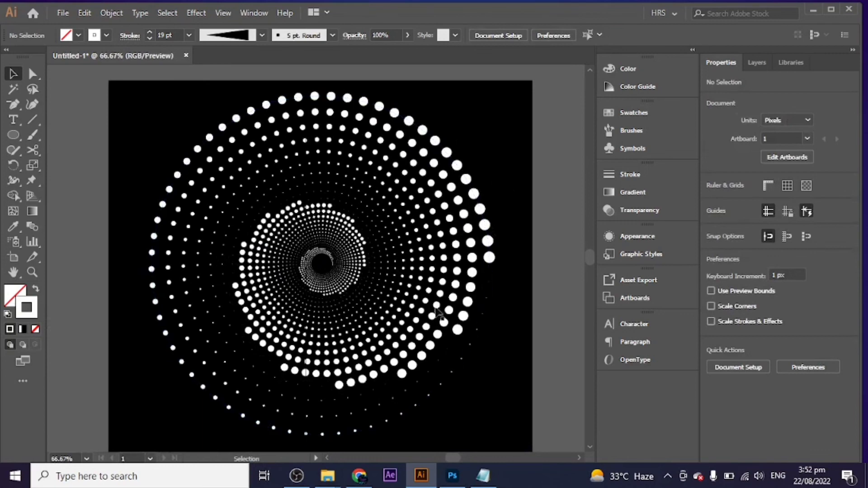
click(438, 312)
key(ctrl+1)
key(f)
key(f)
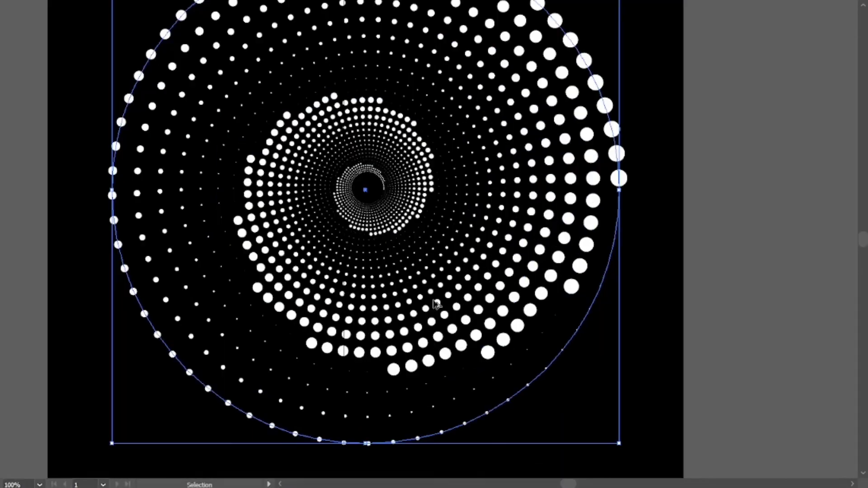
scroll(436, 304, up, 2)
key(ctrl+0)
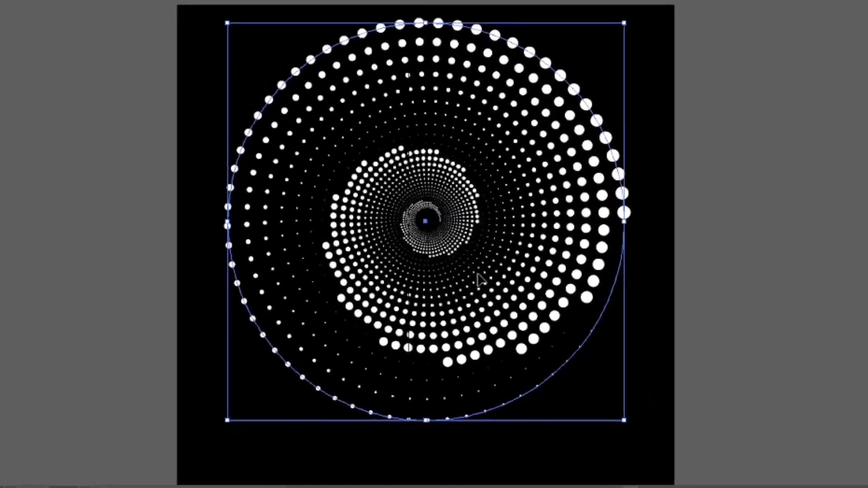